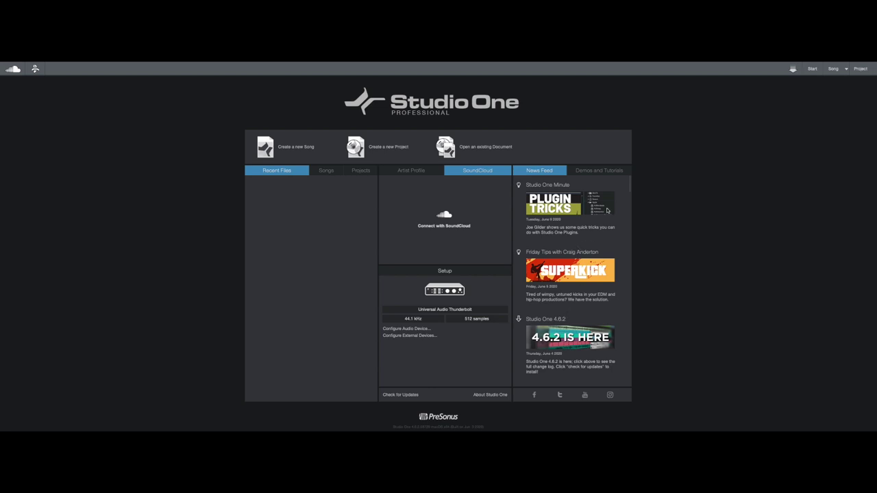
left_click(597, 172)
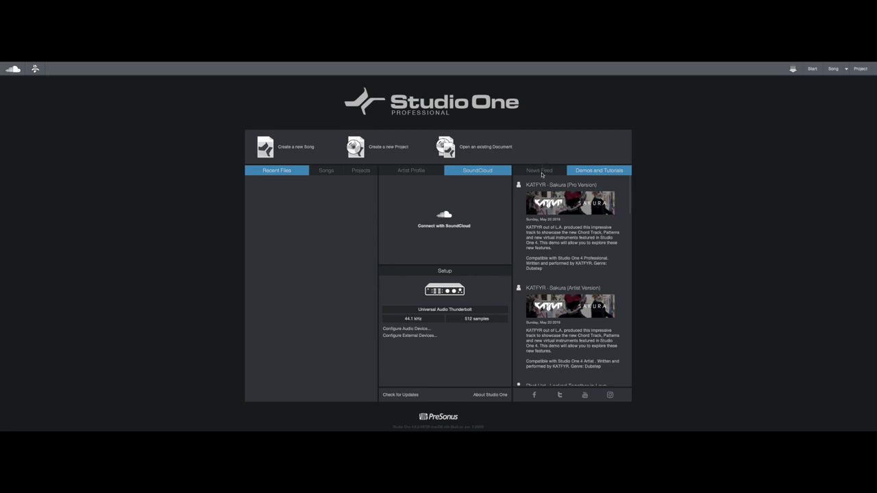
left_click(540, 173)
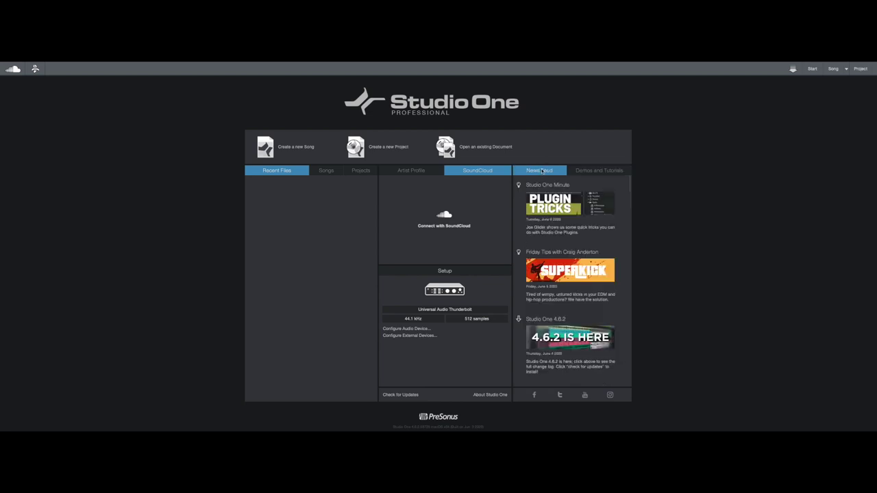
- Create an empty song titled "Test Song", stored in the Test Song folder on the Mac volume
left_click(303, 148)
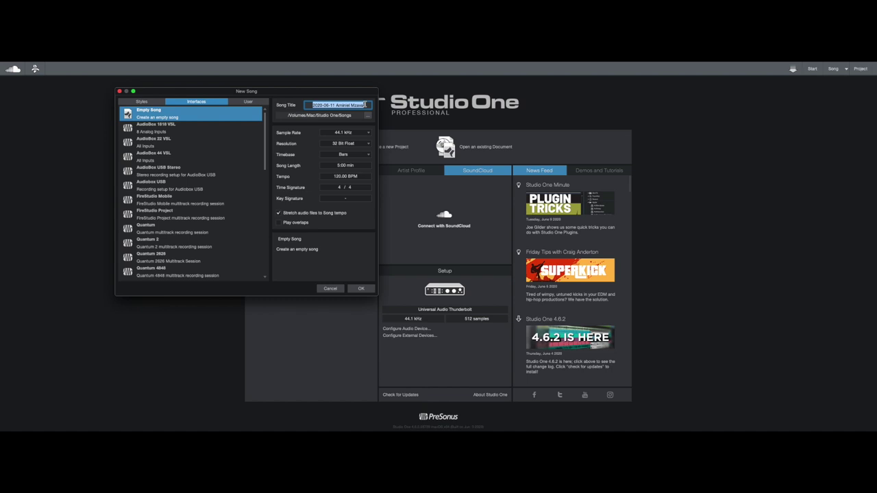
type("Test Song")
left_click(368, 118)
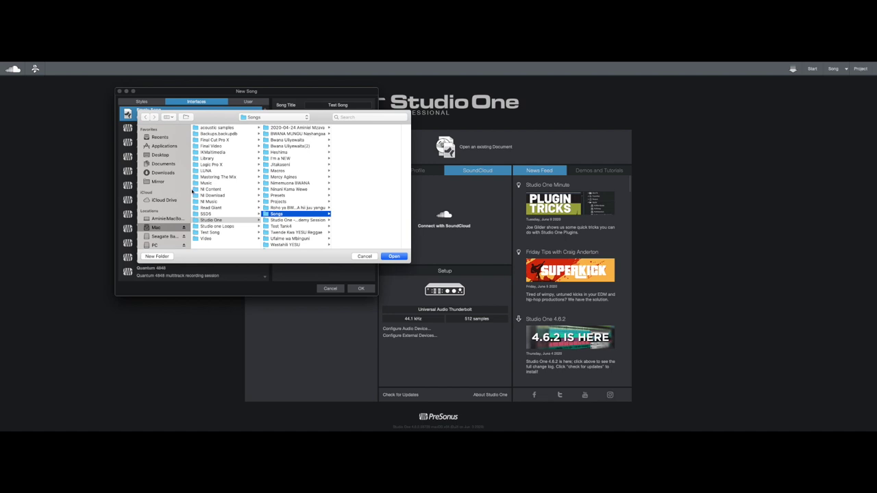
left_click(157, 227)
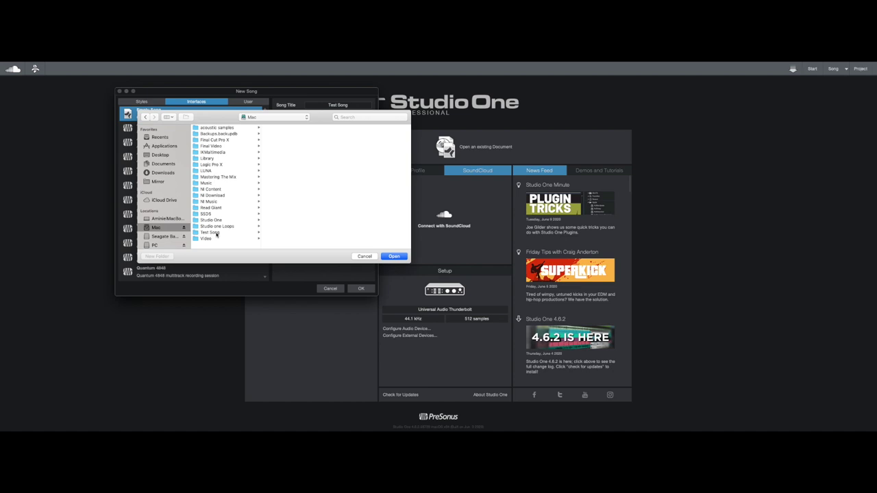
left_click(217, 234)
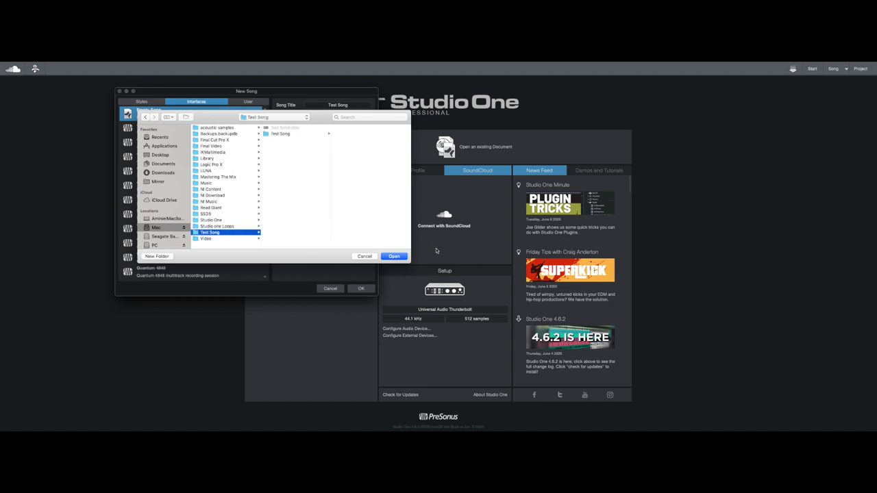
left_click(394, 257)
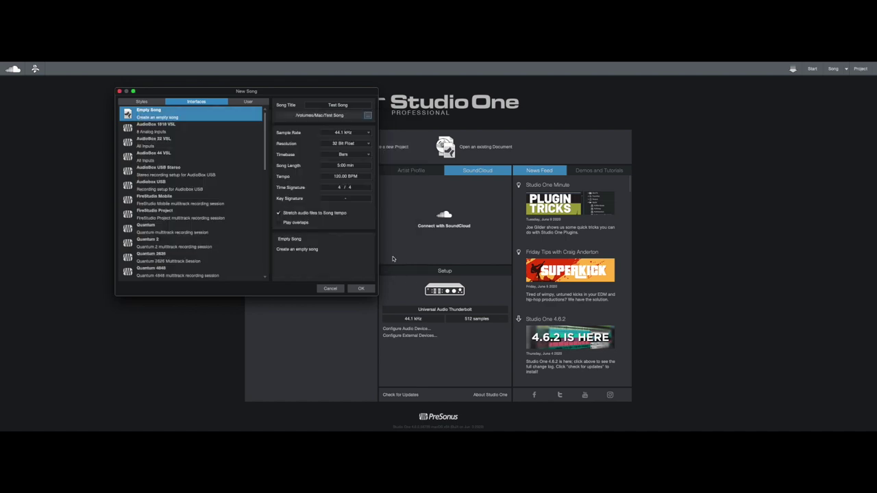
left_click(361, 288)
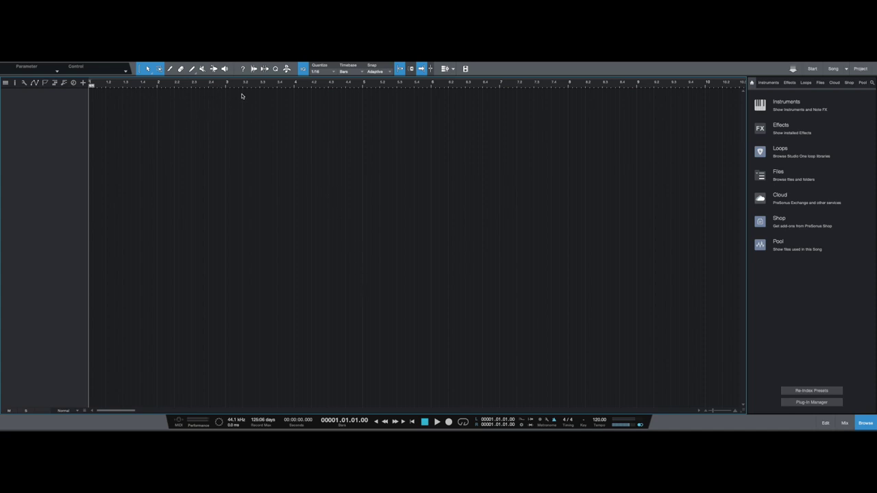
left_click(286, 69)
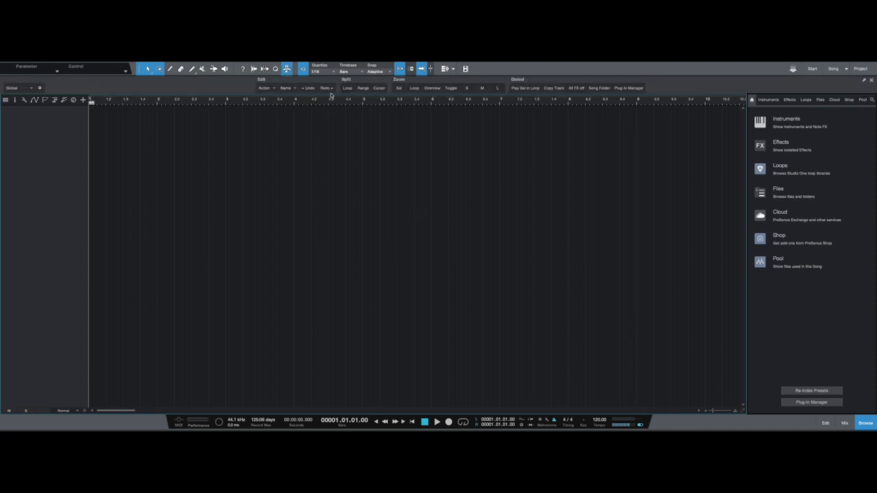
left_click(286, 69)
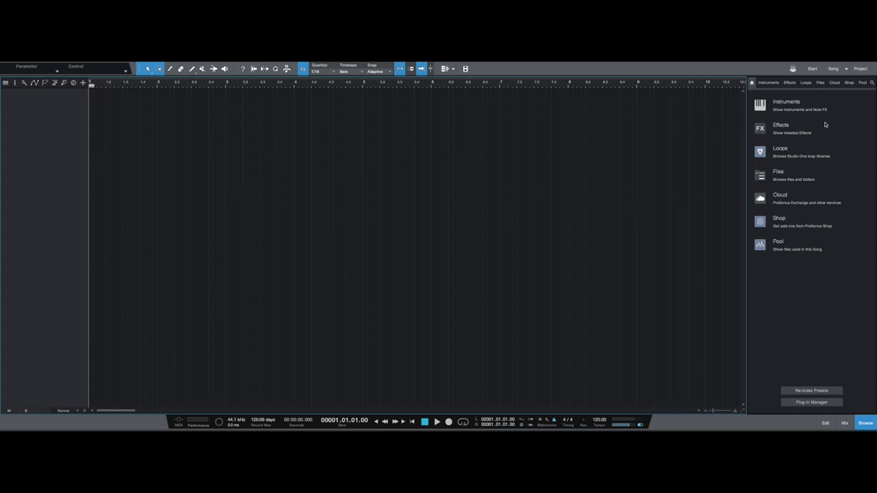
- Insert the PreSonus Presence instrument on a new instrument track in the empty arrangement
left_click(795, 104)
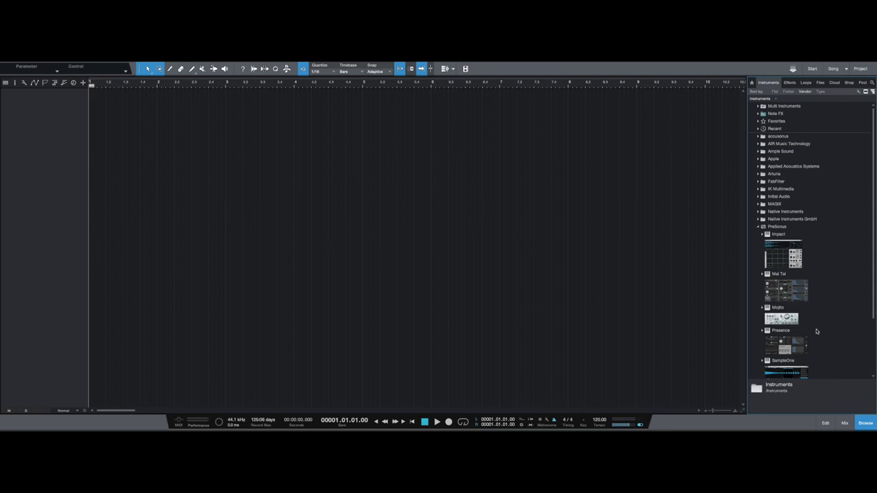
scroll(822, 313, "down", 3)
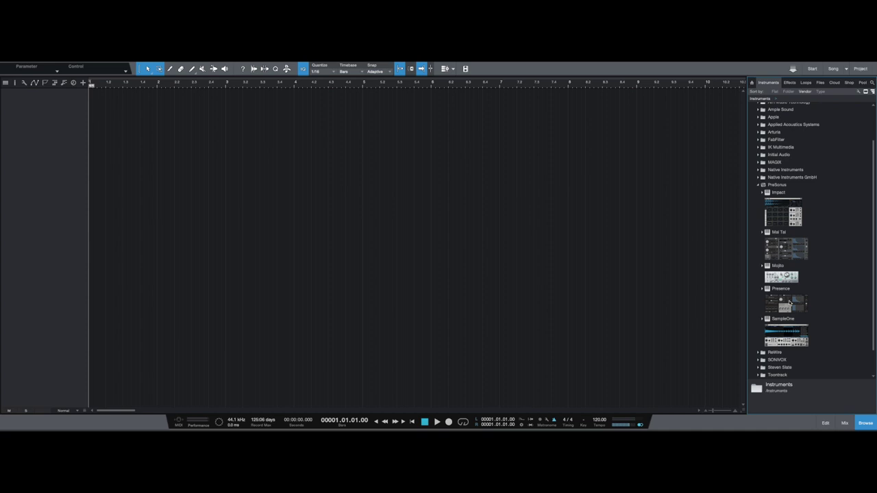
left_click(789, 302)
left_click_drag(790, 302, 655, 303)
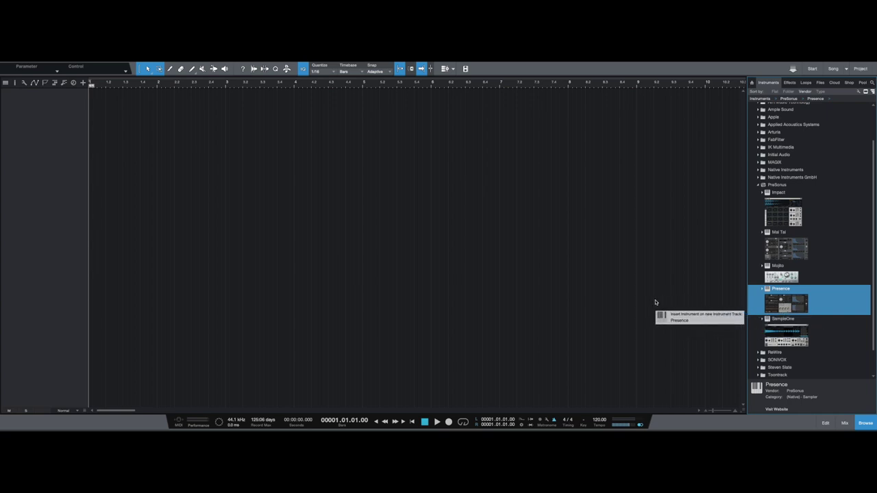
left_click_drag(655, 302, 182, 187)
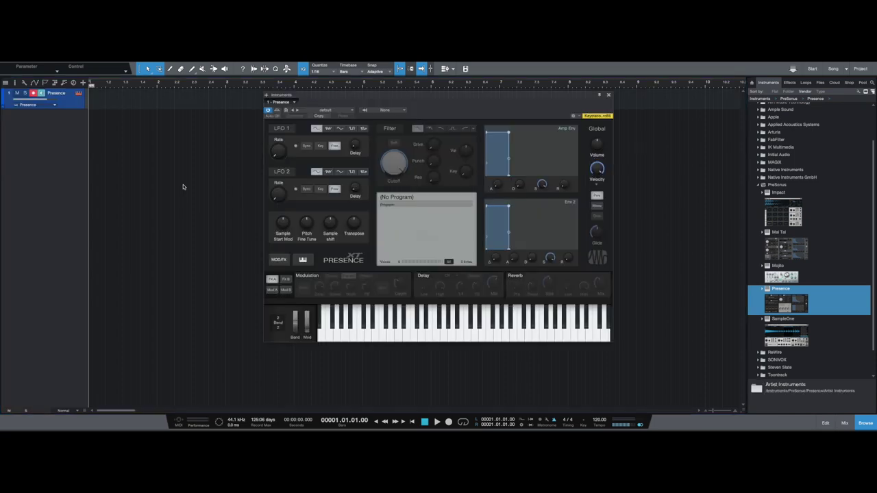
- Load the "Acoustic Piano - Atmo" preset from the Piano category into Presence
left_click(353, 111)
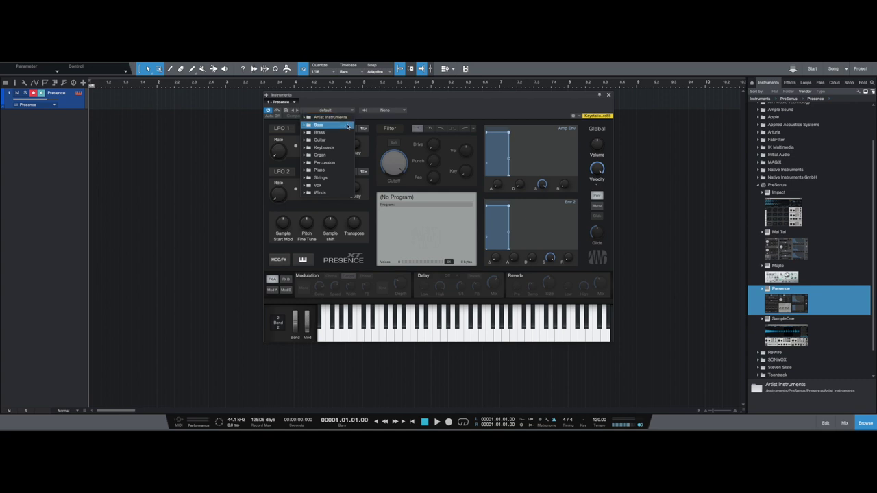
left_click(329, 171)
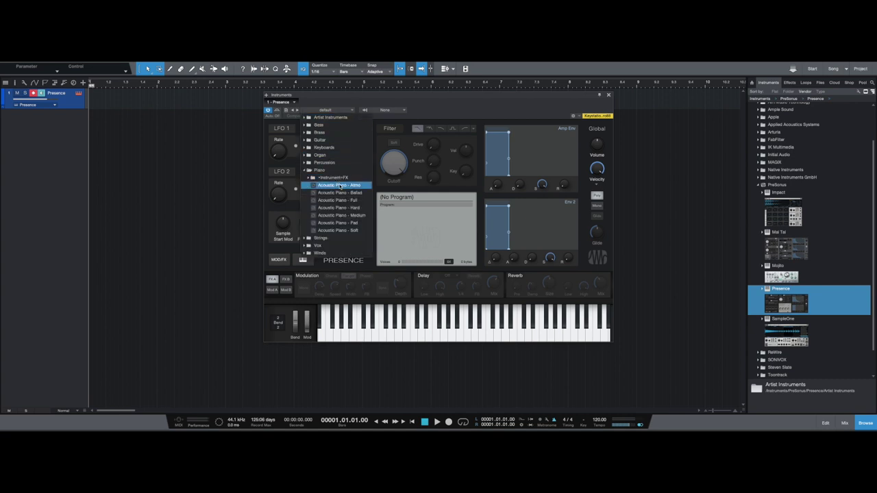
left_click(341, 187)
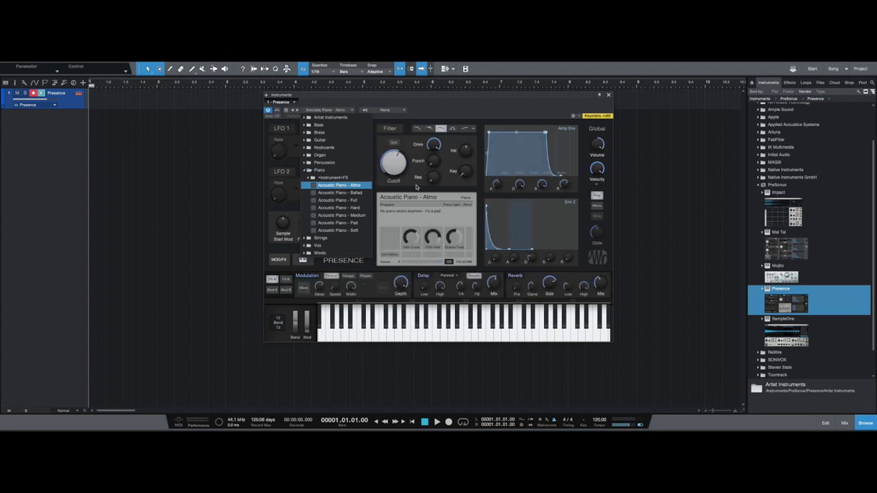
left_click(447, 104)
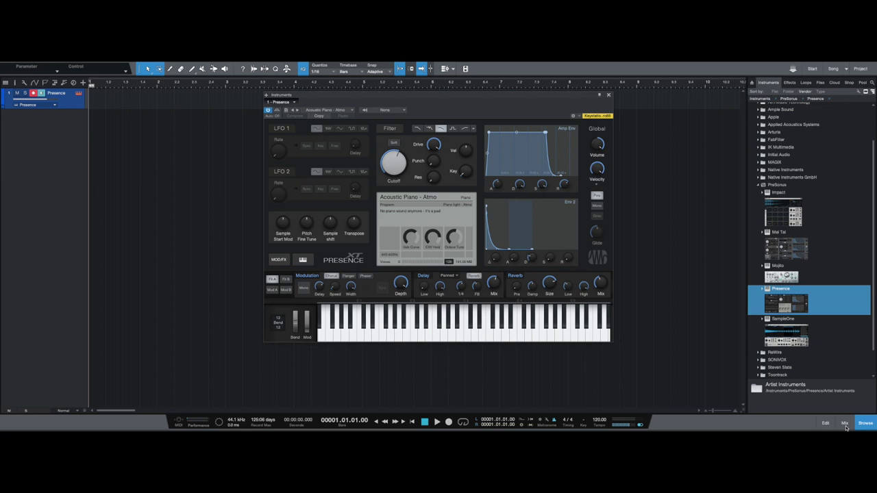
- Show the mix console and insert the Impact drum instrument on a new track below the Presence track
left_click(845, 423)
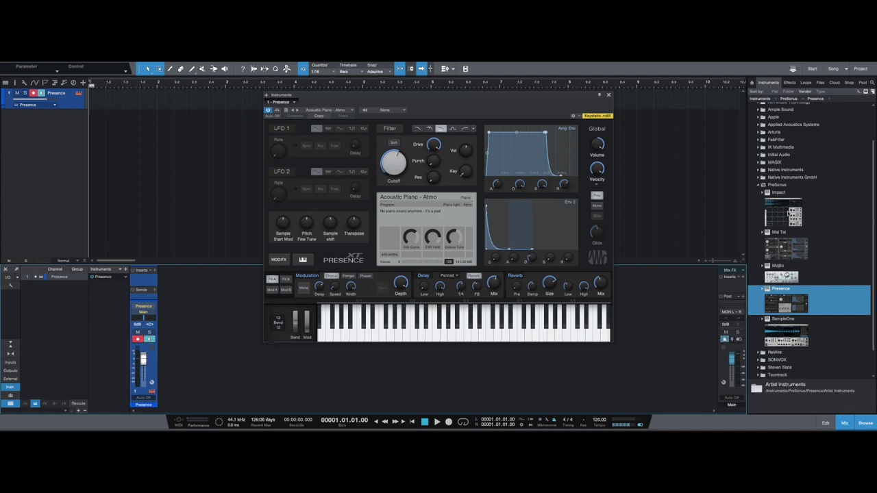
left_click_drag(794, 215, 146, 160)
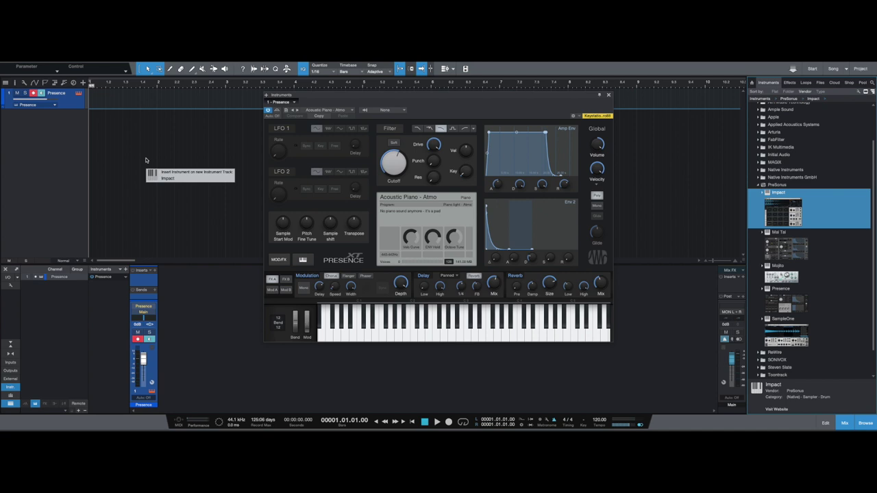
left_click_drag(146, 160, 146, 161)
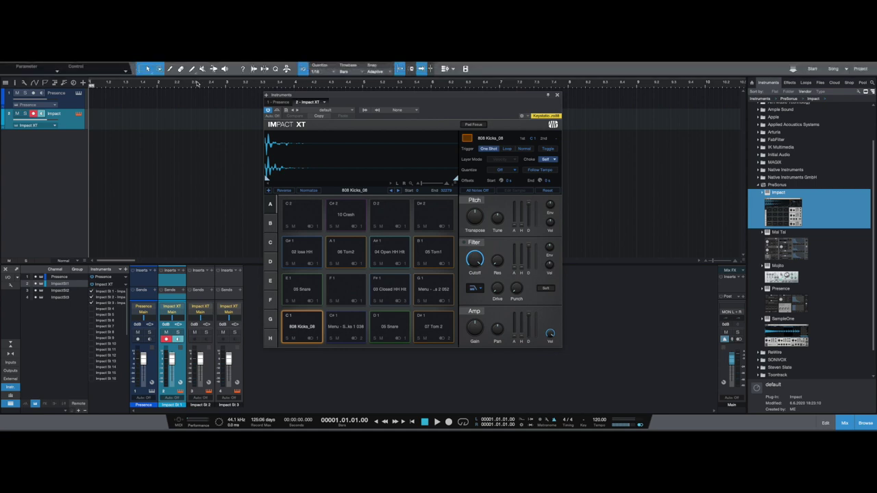
- Add one mono audio track named "Read vox", keeping No Preset, no input and the Main output
mouse_move(135, 64)
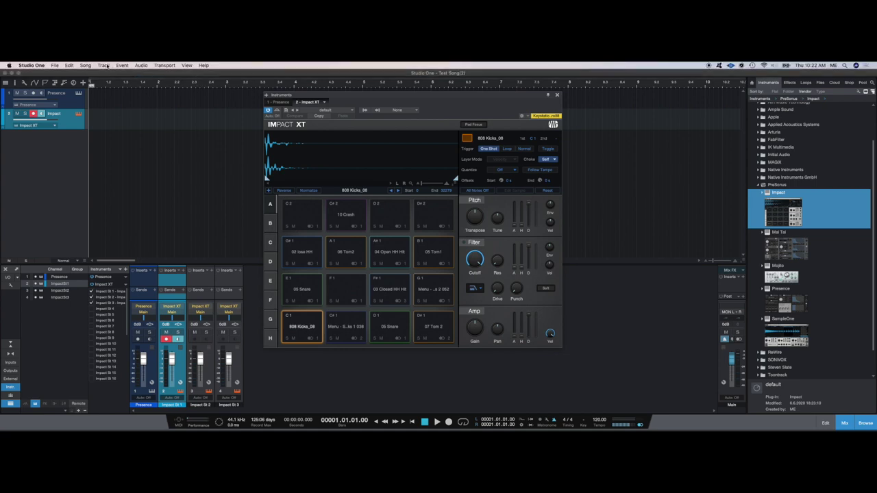
left_click(104, 65)
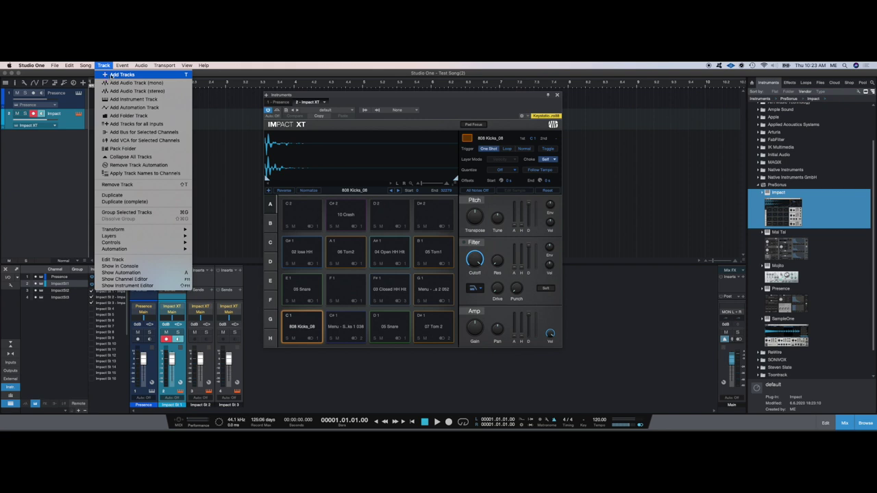
left_click(111, 75)
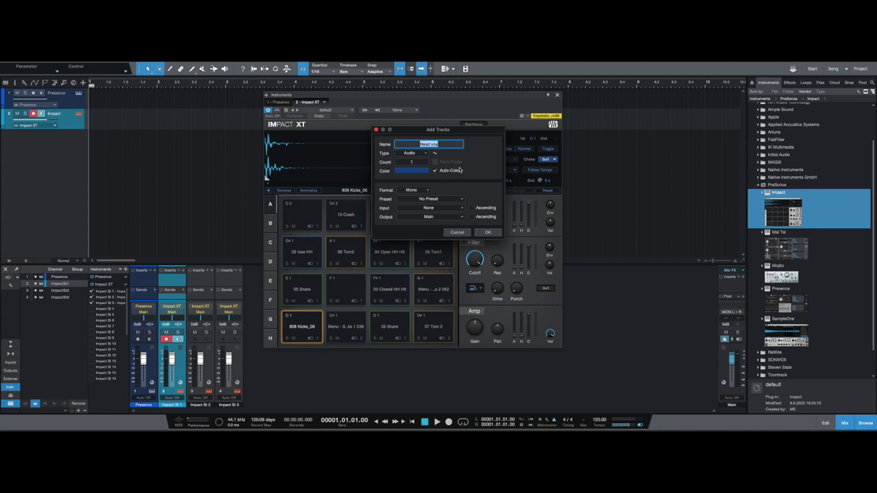
left_click(426, 155)
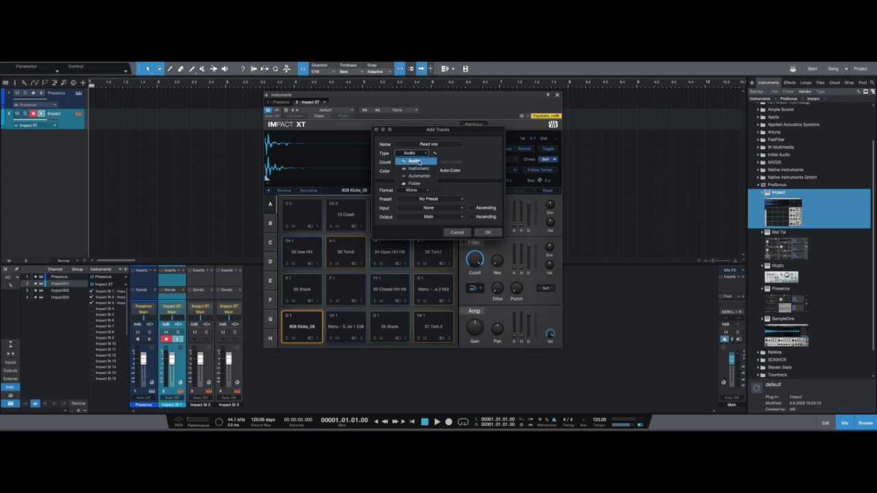
left_click(419, 162)
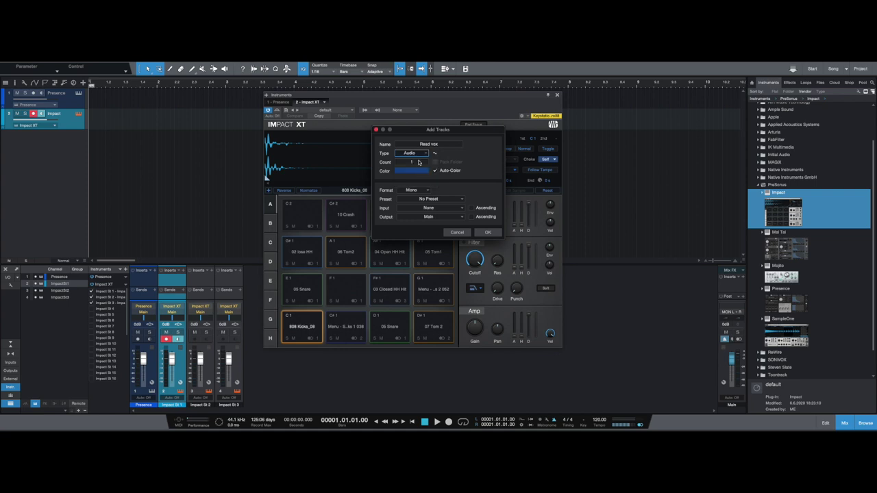
left_click(427, 191)
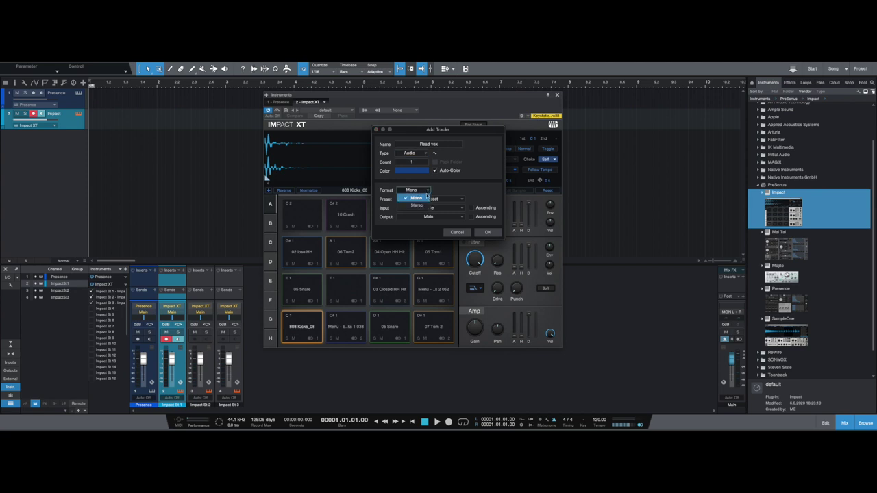
left_click(416, 198)
left_click(488, 232)
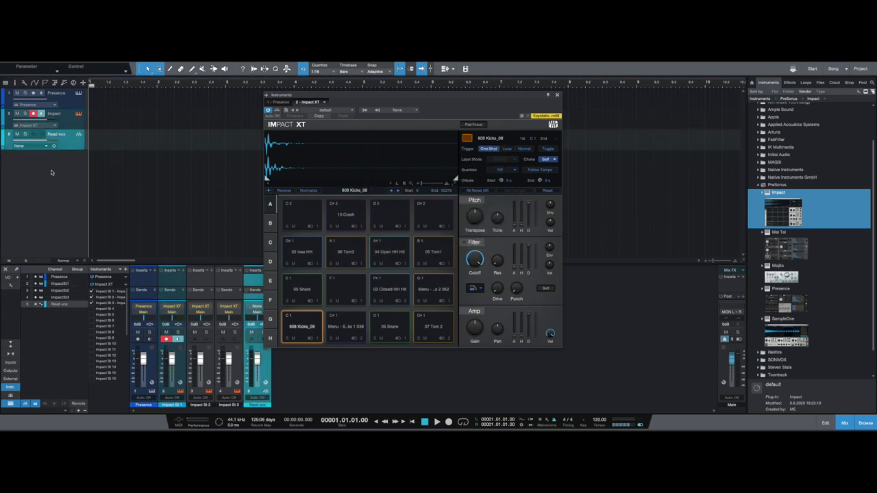
- Disarm recording on the Impact track and add a mono input for the USB PnP Audio Device in the song's audio I/O setup
left_click(32, 114)
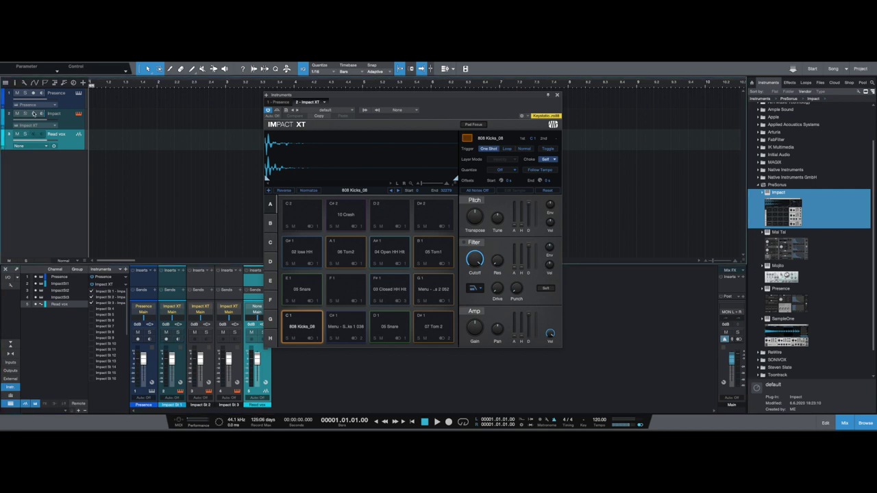
left_click(46, 147)
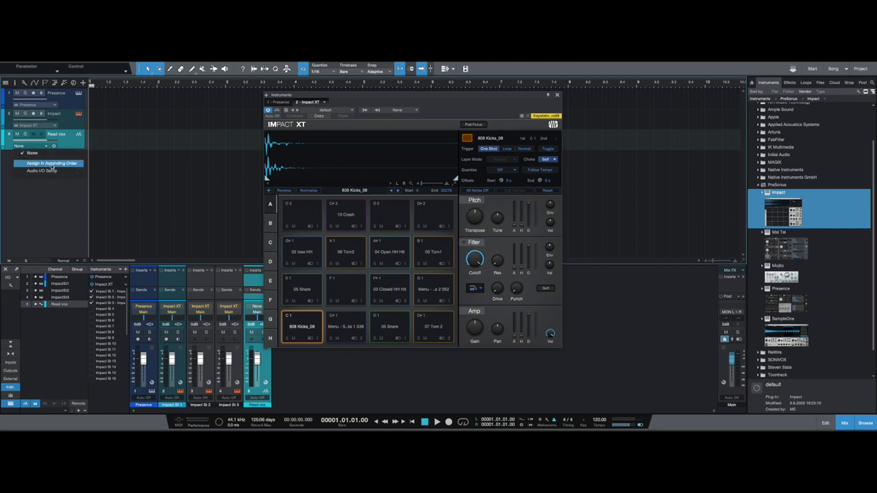
left_click(51, 171)
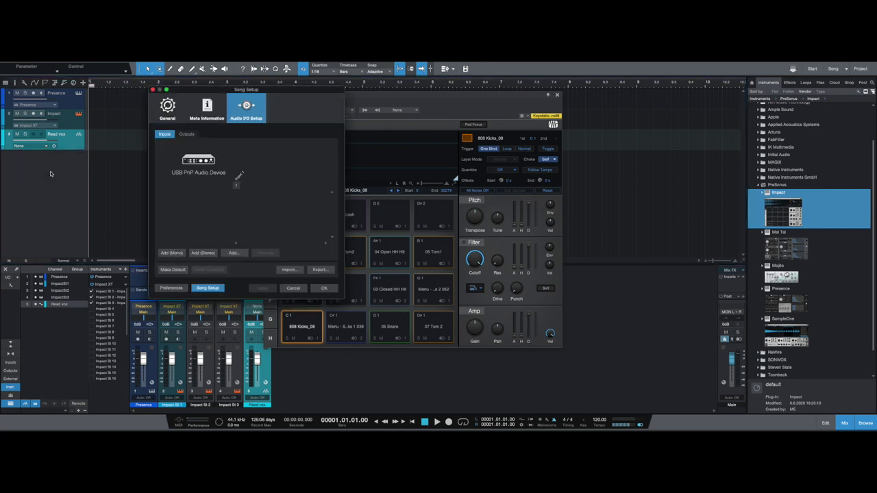
left_click(173, 254)
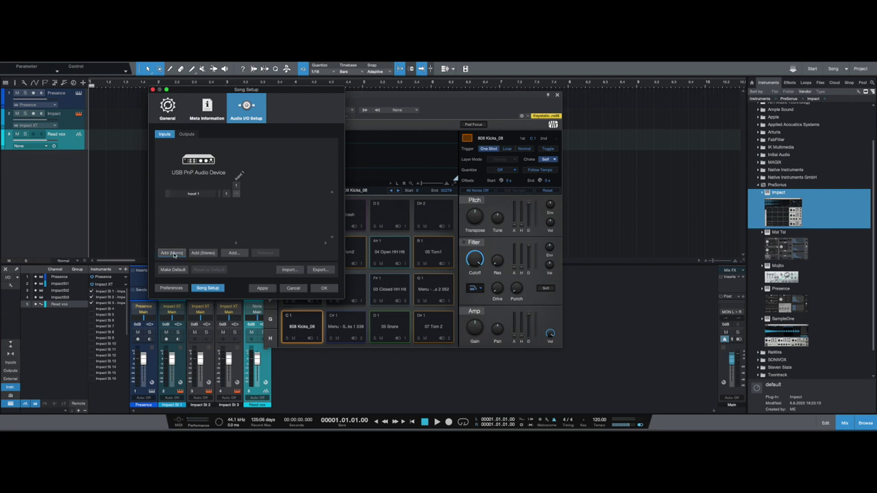
left_click(261, 289)
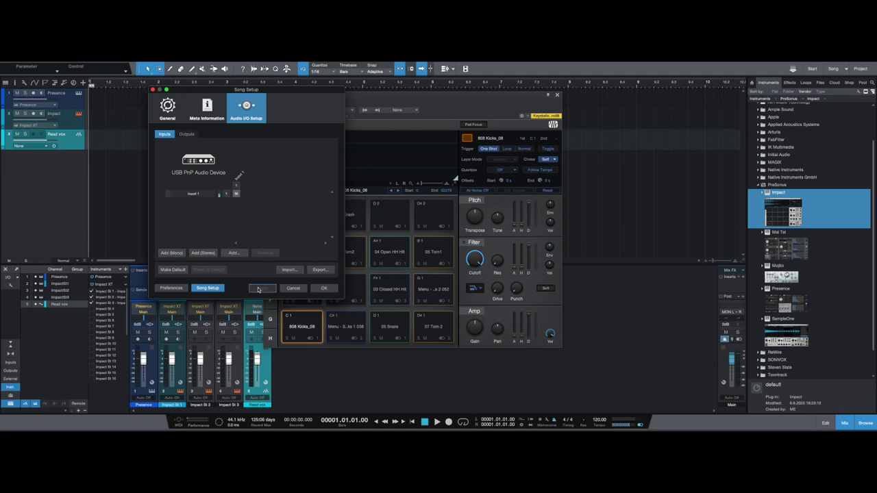
left_click(326, 288)
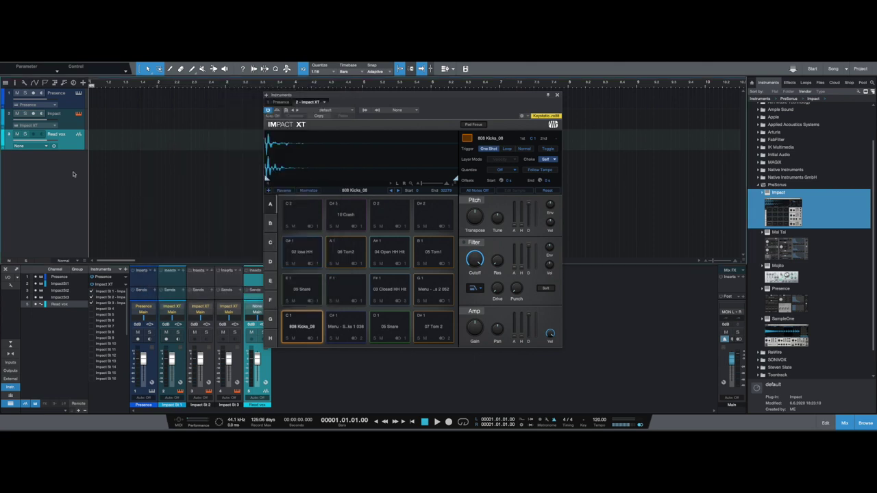
- Assign Input 1 to the Read vox track, arm it for recording and close the Impact XT window
left_click(47, 146)
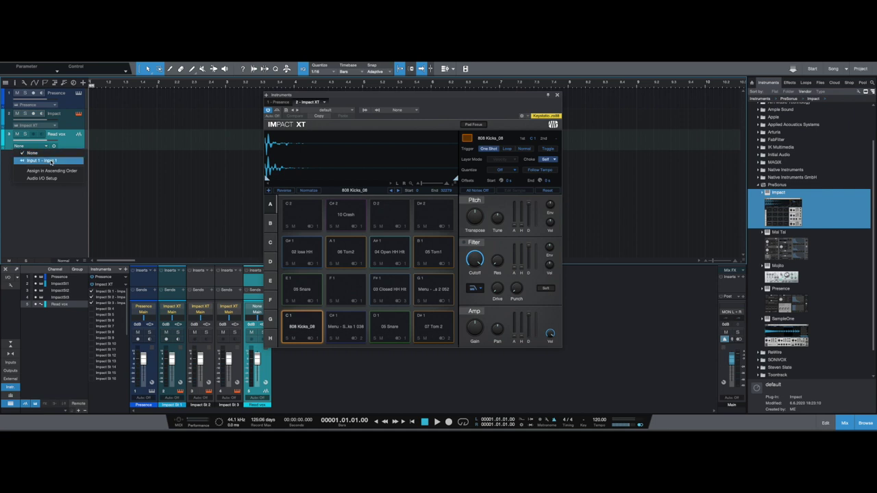
left_click(51, 161)
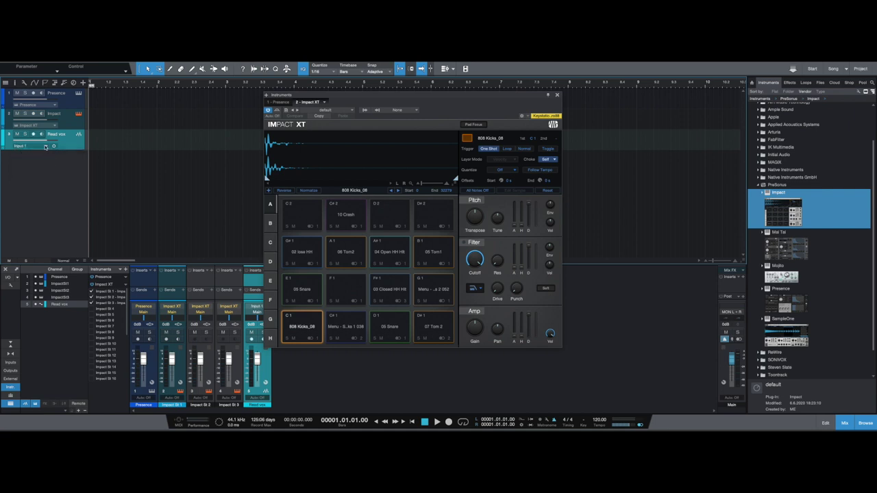
left_click(33, 135)
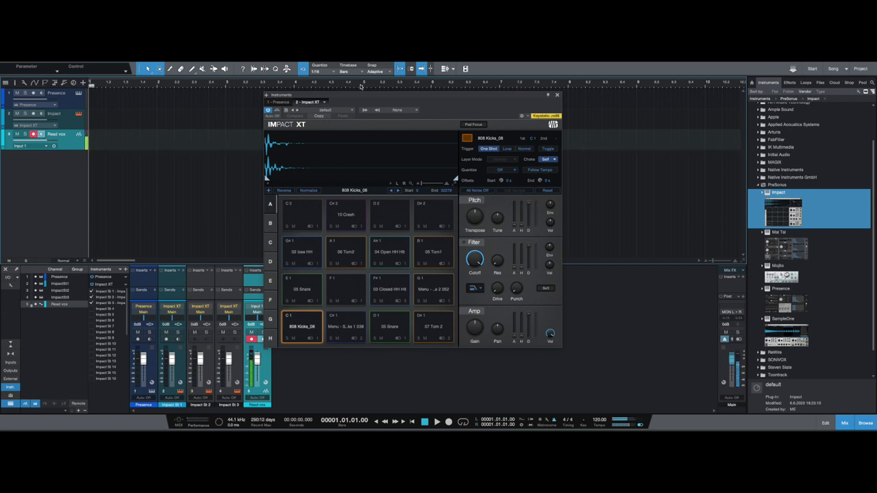
left_click(557, 94)
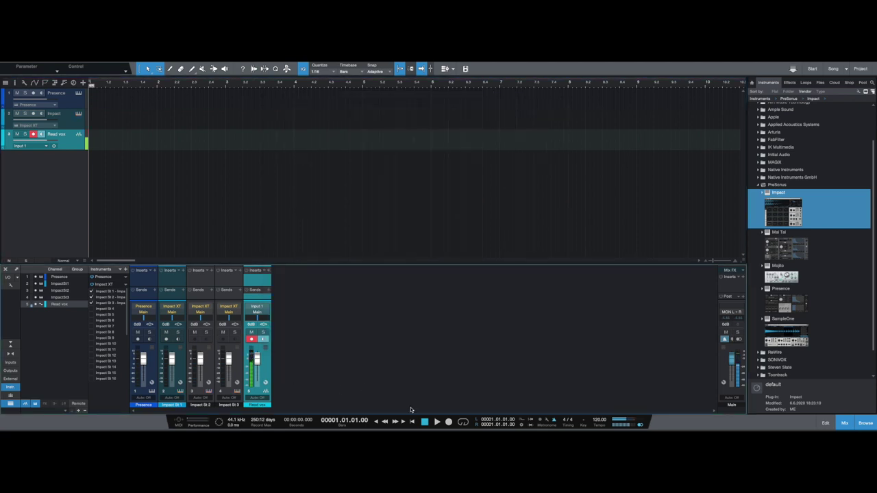
- Record a test take of about two bars on the Read vox track, disarm the track and play the take back
left_click(449, 422)
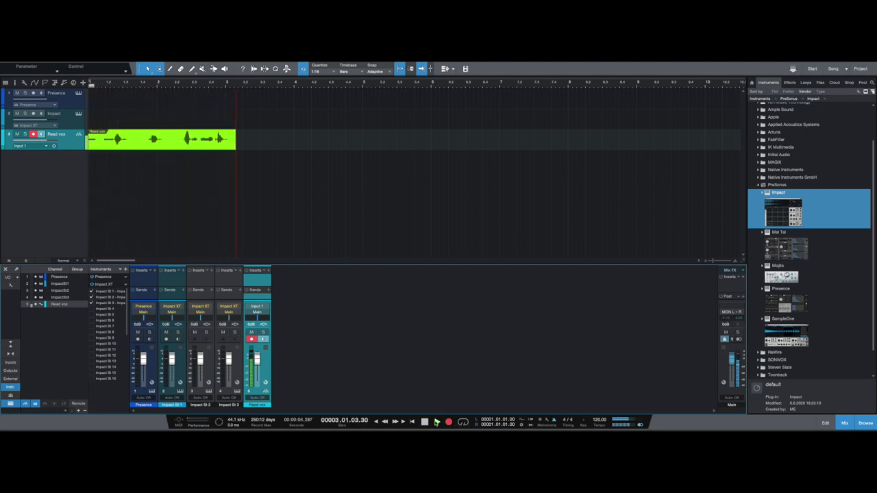
left_click(424, 422)
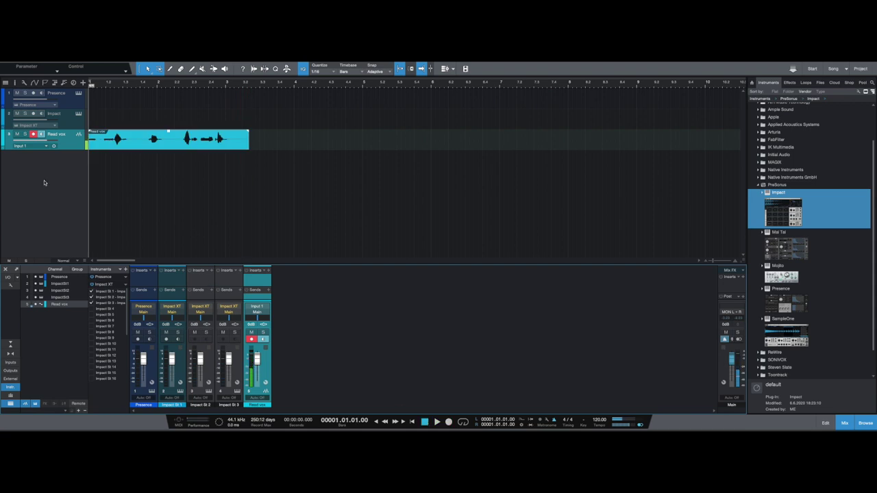
left_click(33, 133)
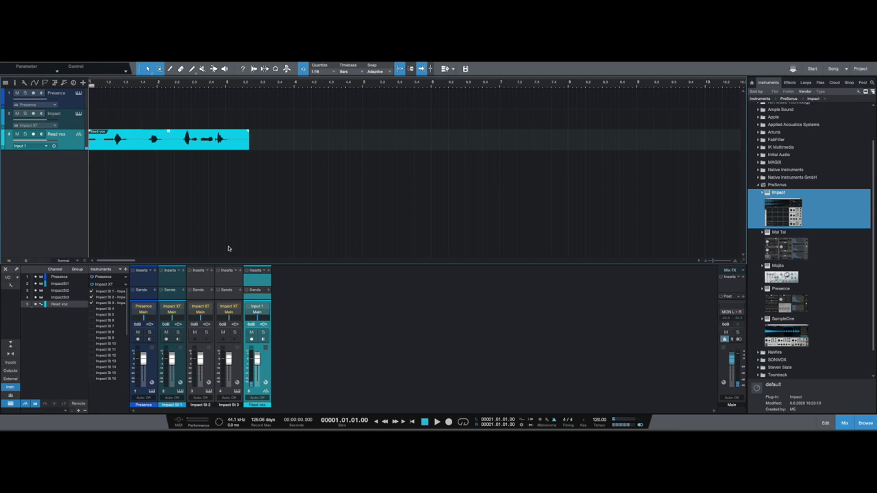
left_click(438, 422)
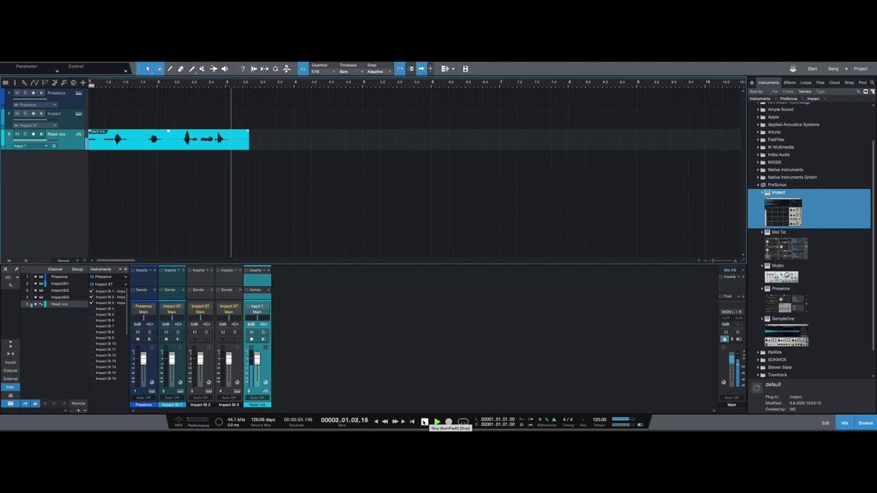
left_click(424, 422)
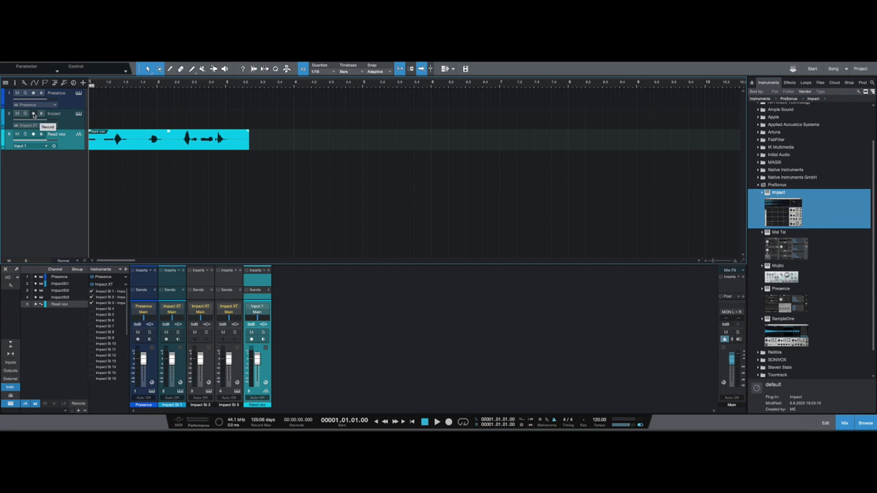
- Arm the Presence track for recording and set the song tempo to 96
left_click(32, 93)
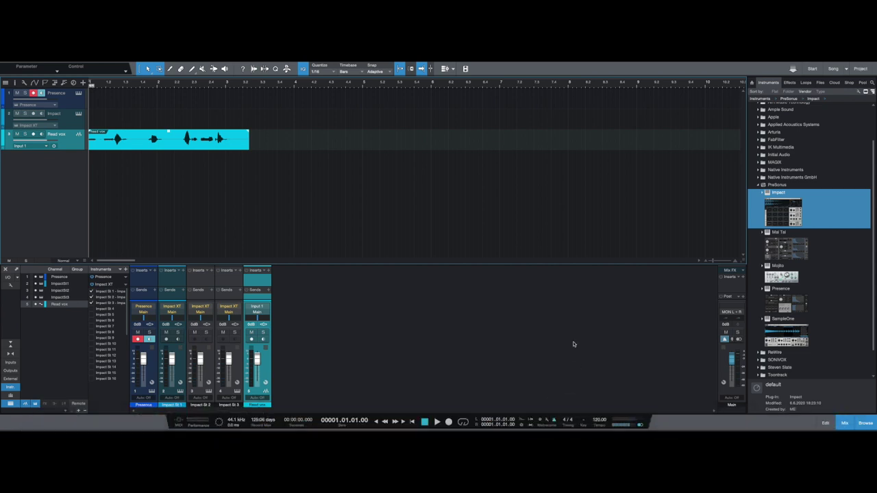
double_click(601, 420)
type("8")
type("6")
key("Return")
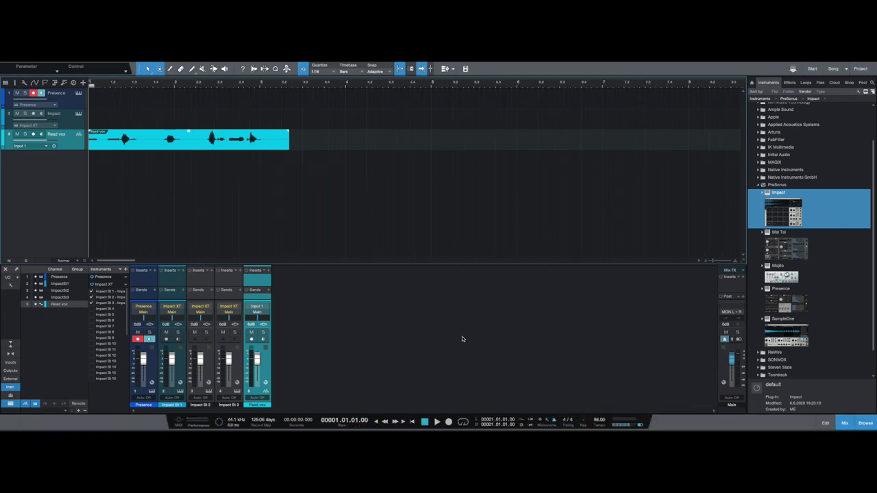
- Delete the recorded test clip from the Read vox track
right_click(138, 143)
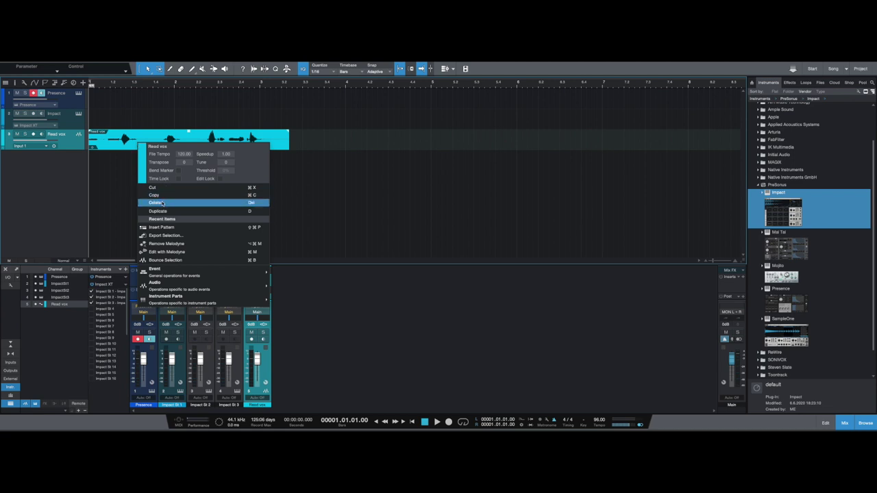
left_click(163, 204)
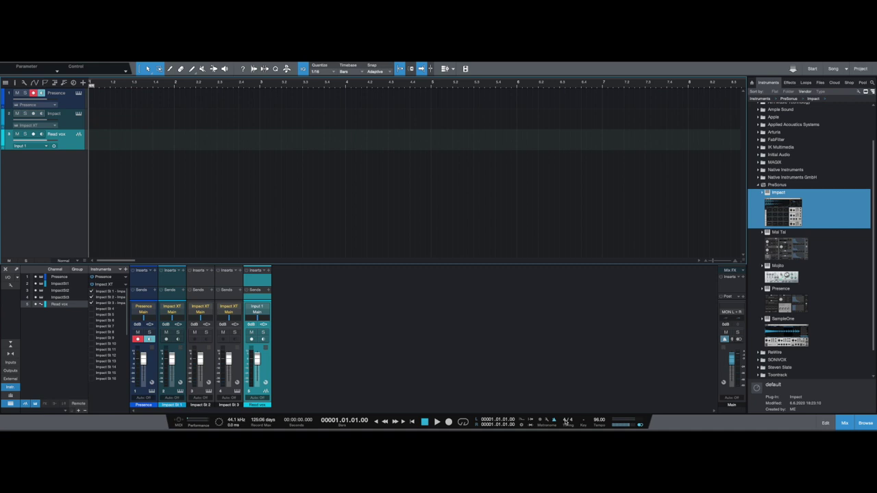
- Turn on the metronome precount, record about eight bars on the Presence track from bar 1 and disarm it
left_click(540, 420)
left_click(449, 421)
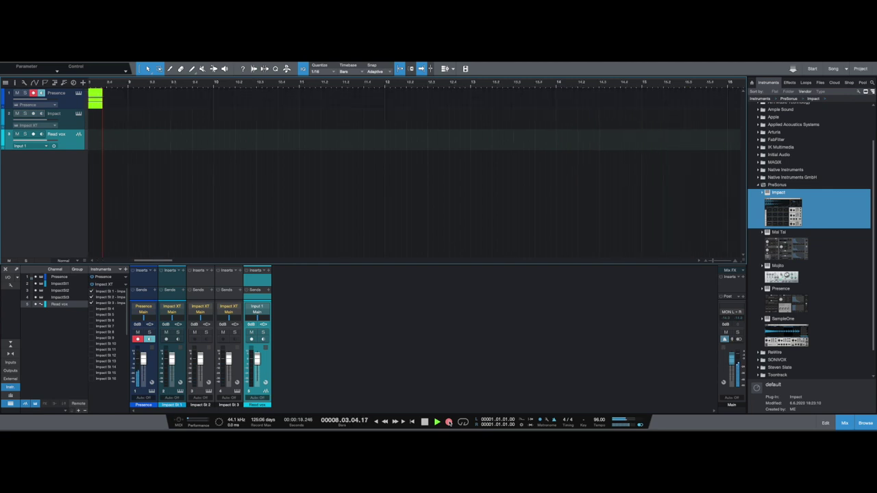
key("space")
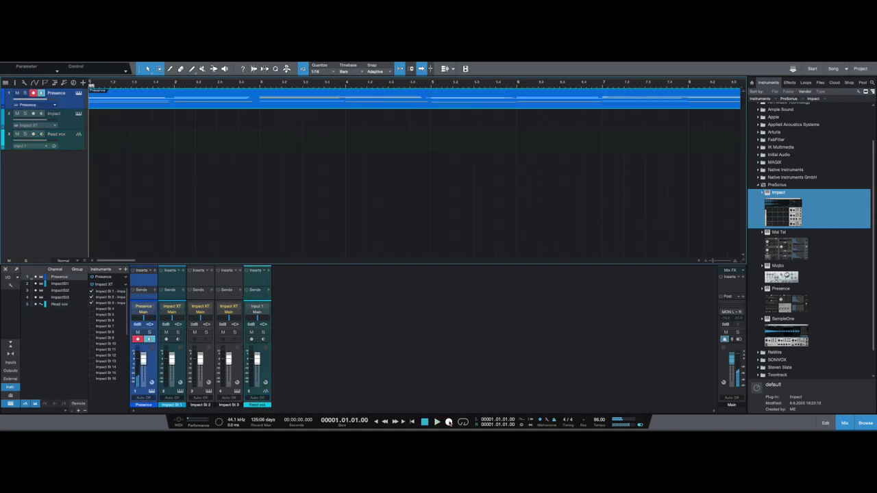
left_click(33, 93)
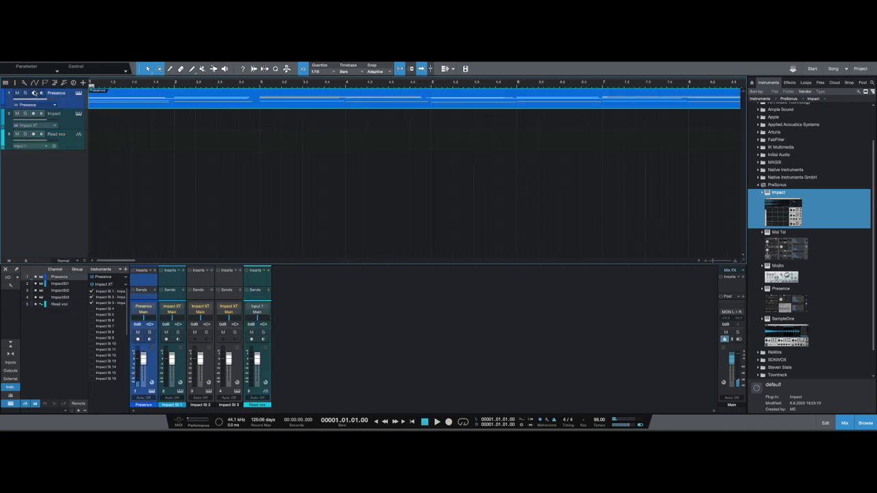
- Arm the Impact track and record about eight bars of drums from bar 1, adding a second pass over the first
left_click(33, 113)
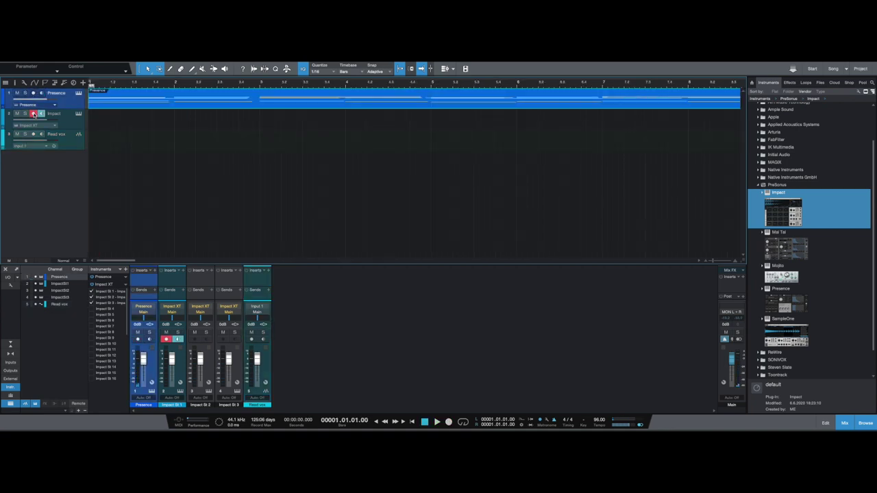
left_click(448, 421)
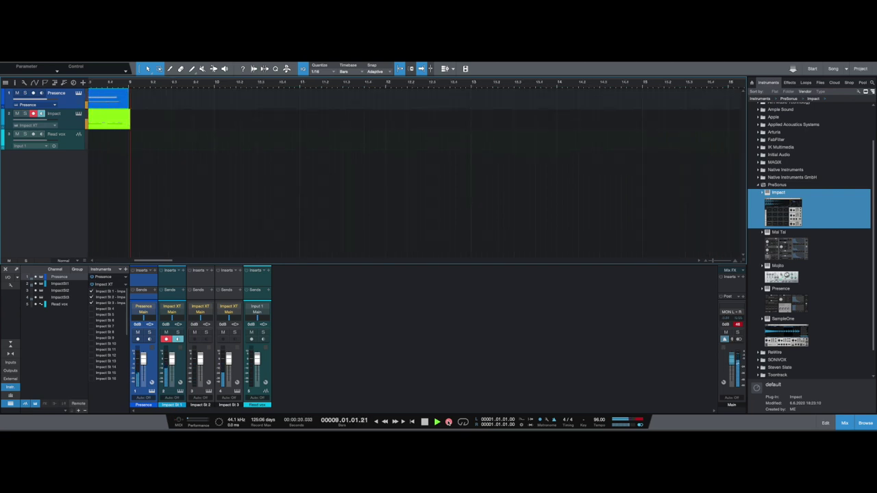
key("space")
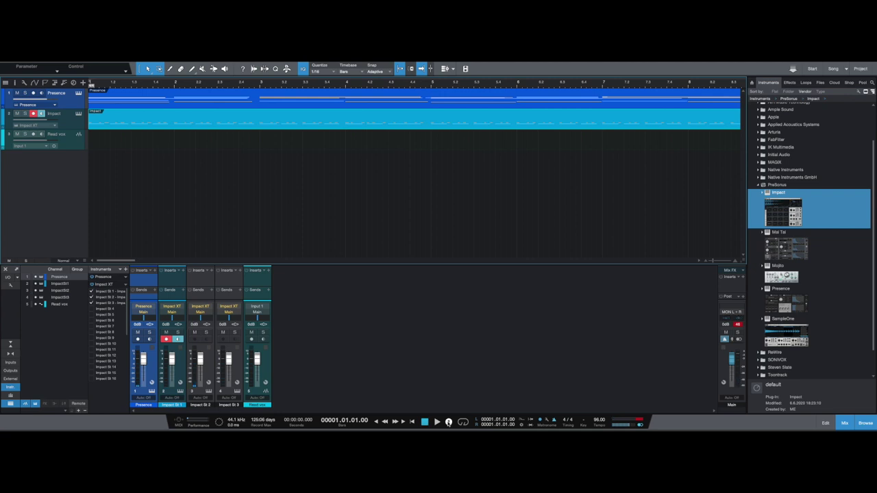
left_click(448, 422)
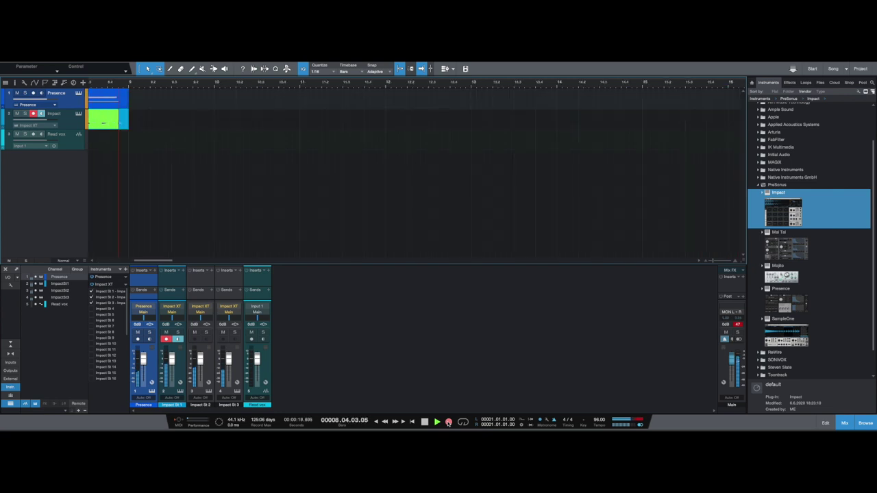
key("space")
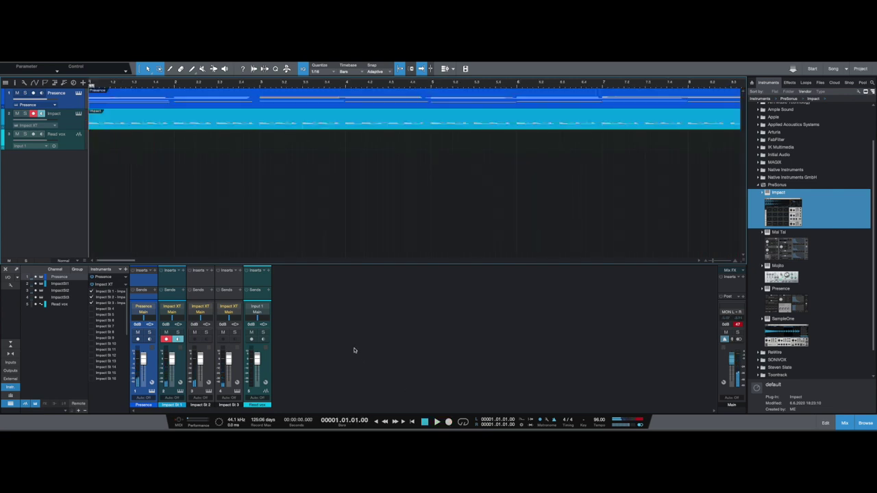
- Open the Impact part in the note editor, switch it to piano view and select all its notes
double_click(198, 122)
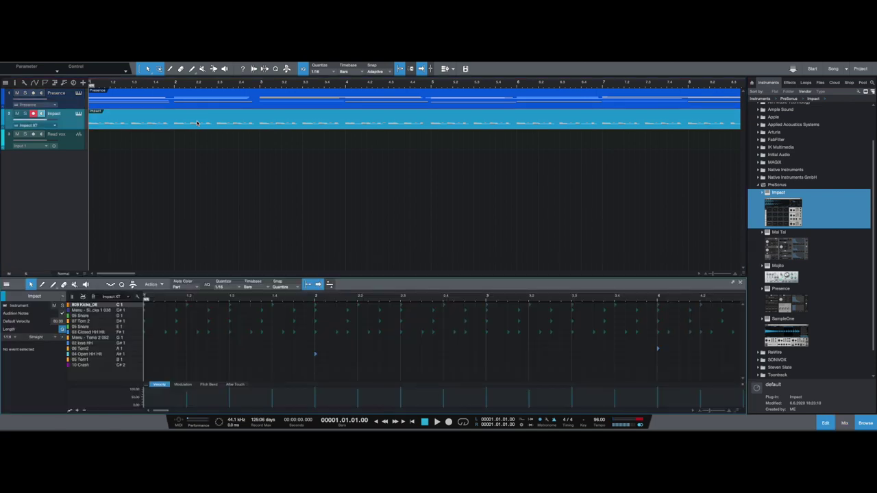
left_click(73, 298)
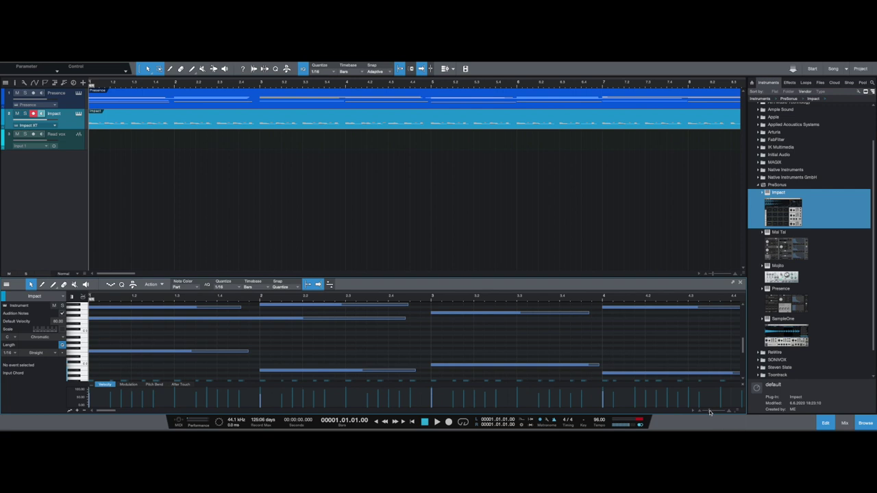
left_click_drag(710, 412, 705, 413)
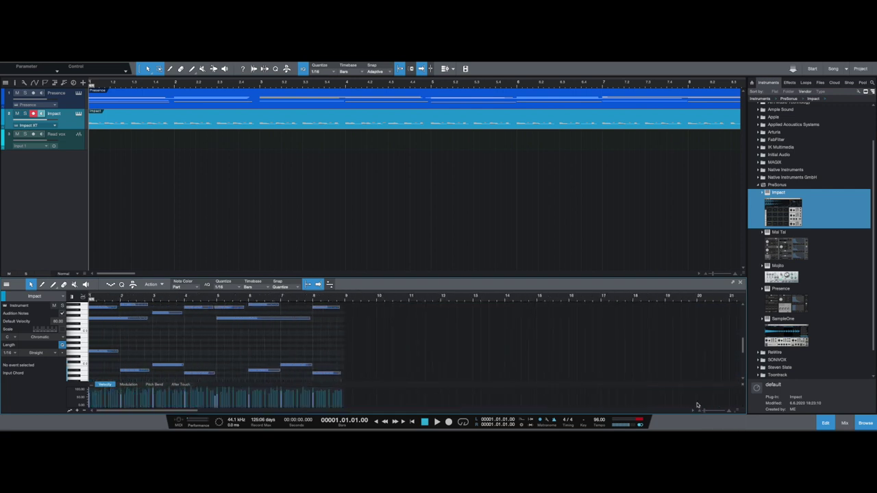
left_click_drag(744, 354, 743, 343)
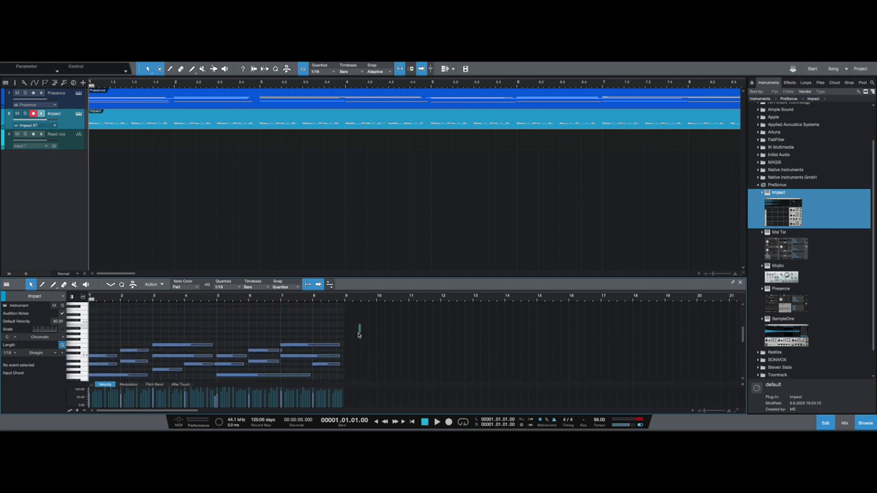
left_click_drag(358, 334, 29, 407)
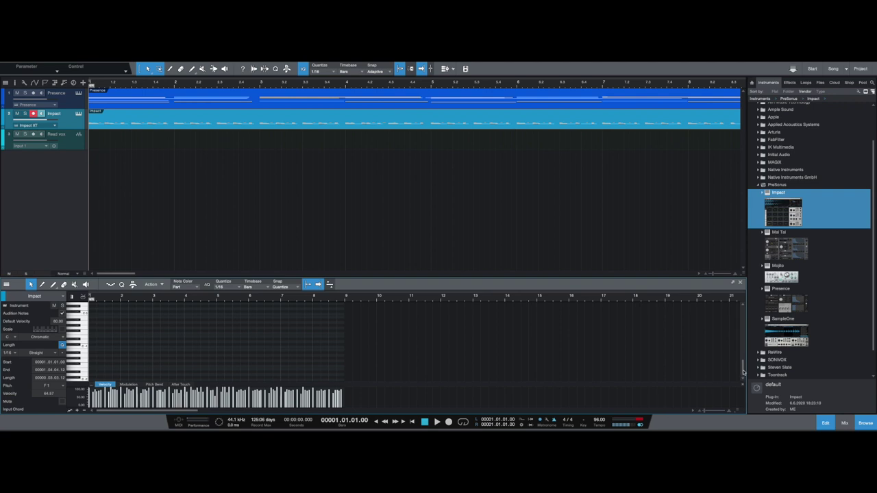
left_click_drag(743, 371, 744, 356)
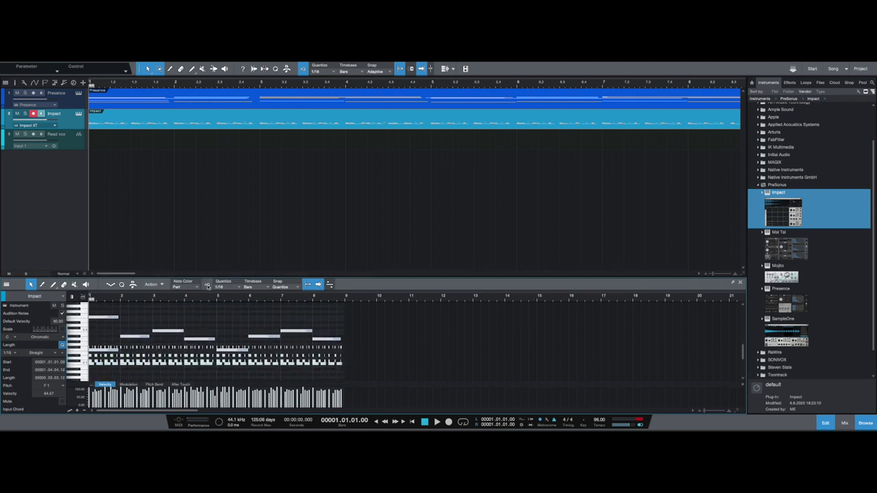
- Turn on input quantize in the note editor with a 1/16 value and play the song briefly from the start
left_click(239, 287)
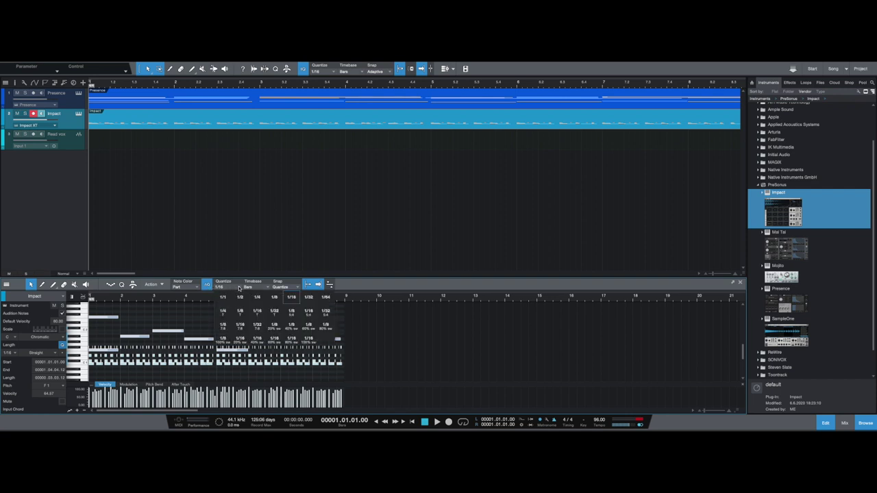
left_click(292, 299)
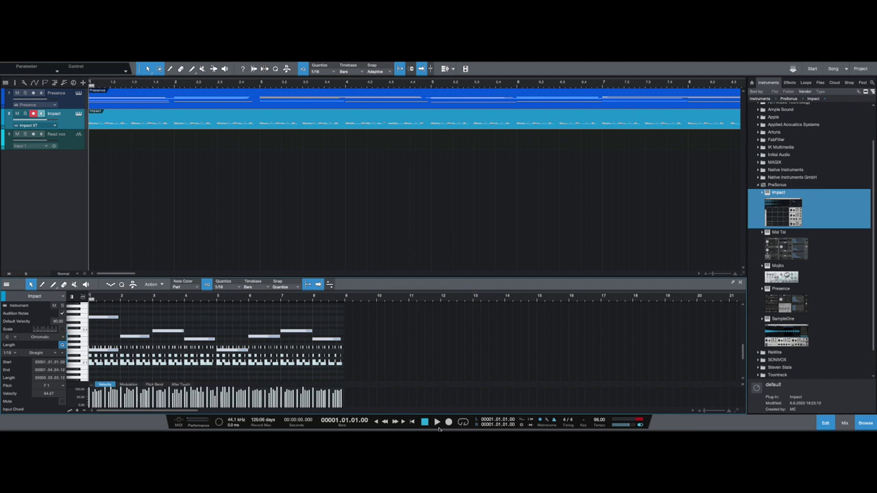
left_click(437, 422)
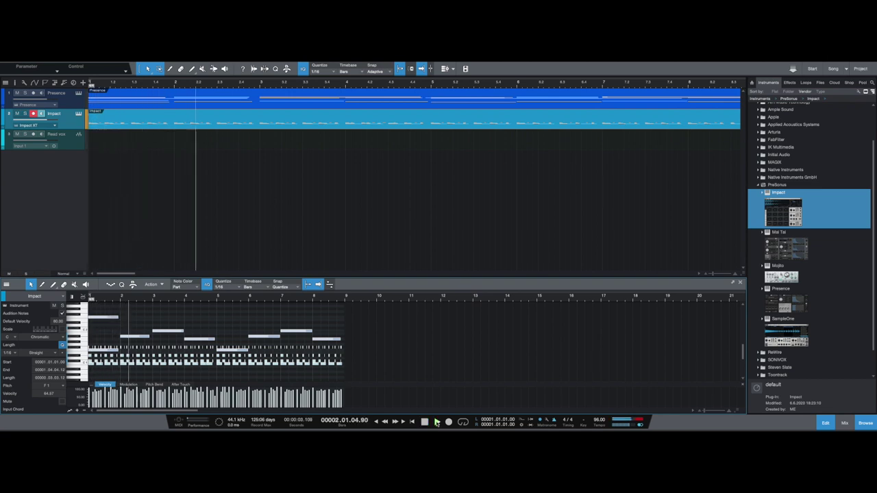
left_click(425, 422)
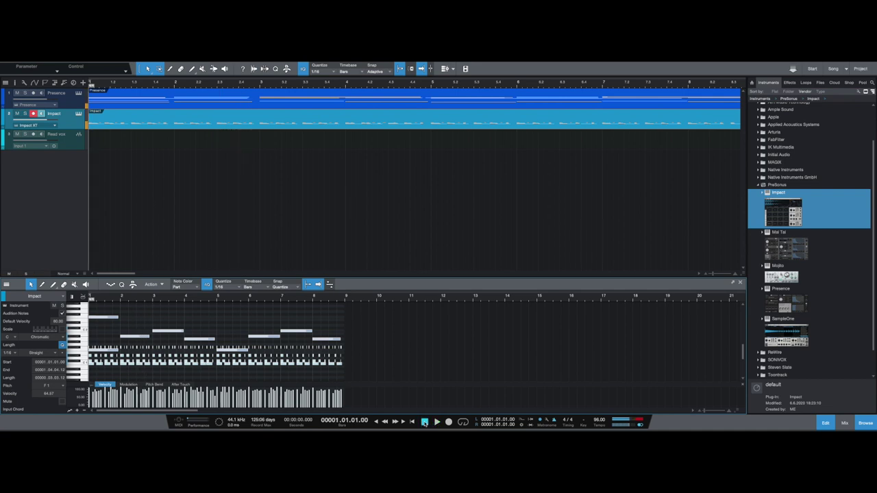